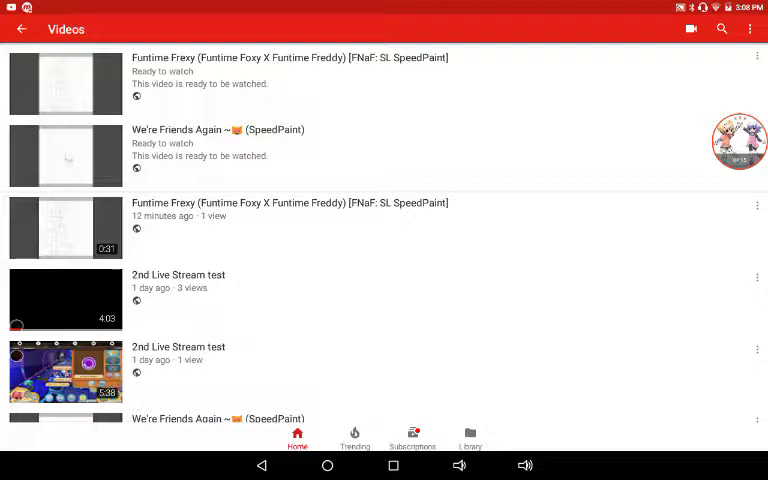
Step: Check the notification shade, dismiss the new-video notification, and return to the Videos list
{"action": "left_click_drag", "start_coordinate": [80, 5], "coordinate": [80, 250]}
{"action": "left_click_drag", "start_coordinate": [150, 120], "coordinate": [10, 120]}
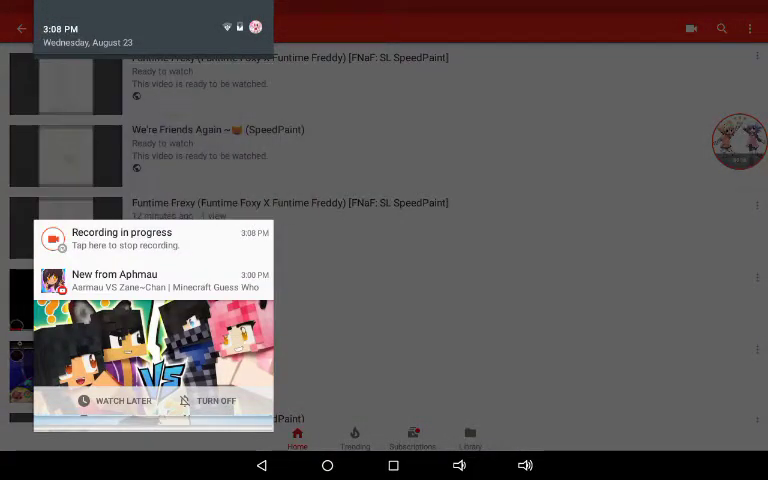
{"action": "left_click_drag", "start_coordinate": [150, 420], "coordinate": [150, 20]}
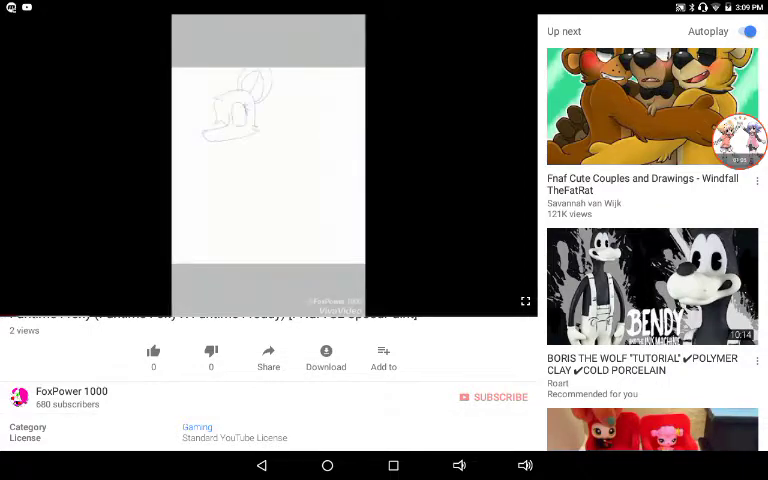
Step: Pause and dismiss the Funtime Frexy player, then show the published video's options menu
{"action": "left_click", "coordinate": [268, 165]}
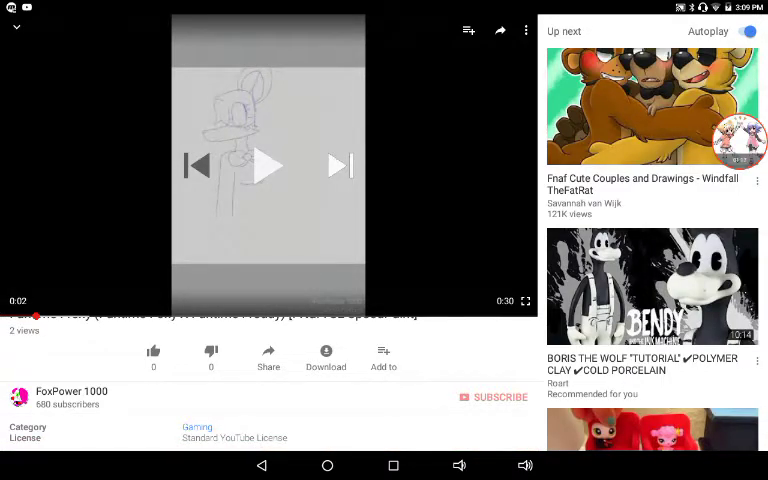
{"action": "left_click", "coordinate": [16, 26]}
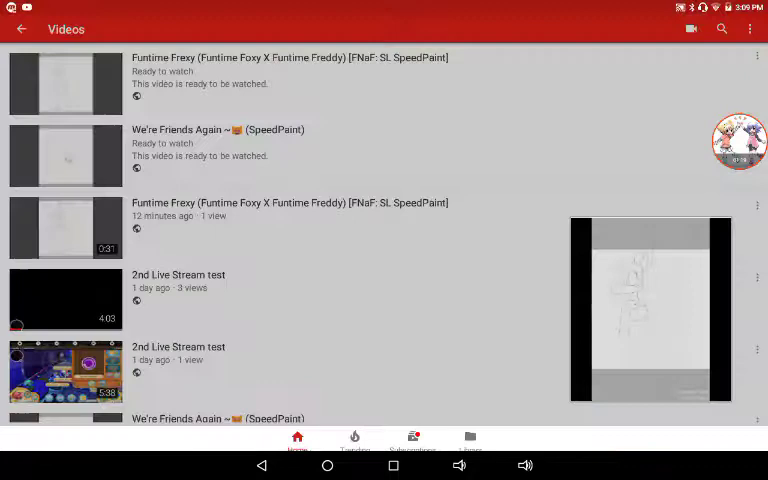
{"action": "left_click_drag", "start_coordinate": [703, 330], "coordinate": [703, 470]}
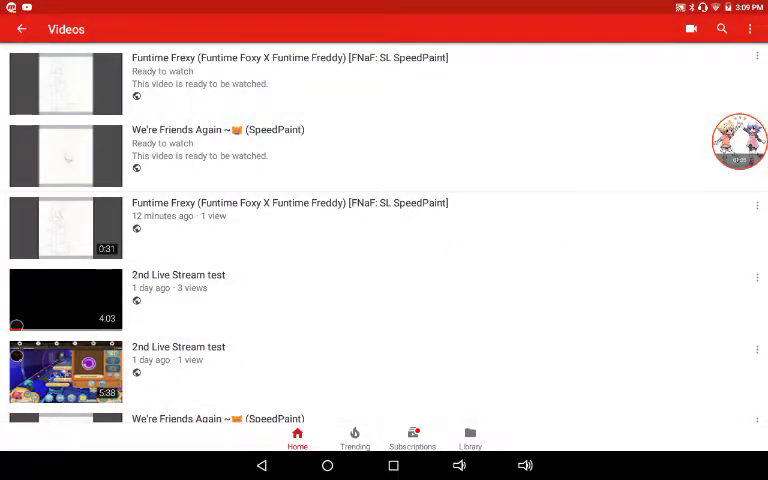
{"action": "left_click", "coordinate": [757, 205]}
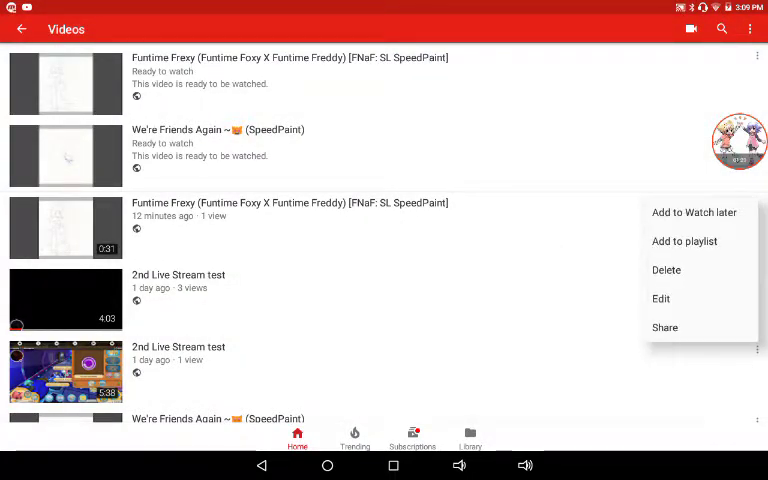
Step: Choose Edit for the Funtime Frexy video to view its title, empty description and privacy
{"action": "left_click", "coordinate": [661, 298]}
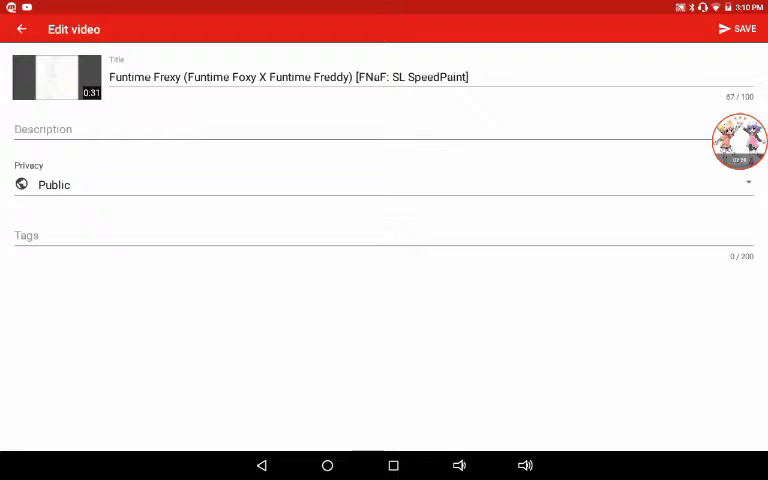
Step: Leave the Edit video screen to see the Ready to watch Funtime Frexy entries
{"action": "left_click", "coordinate": [737, 28]}
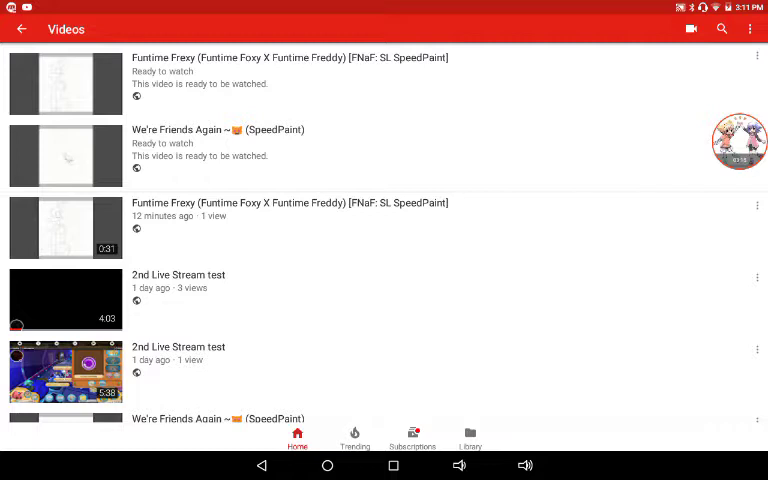
{"action": "scroll", "coordinate": [384, 240], "scroll_direction": "down", "scroll_amount": 2}
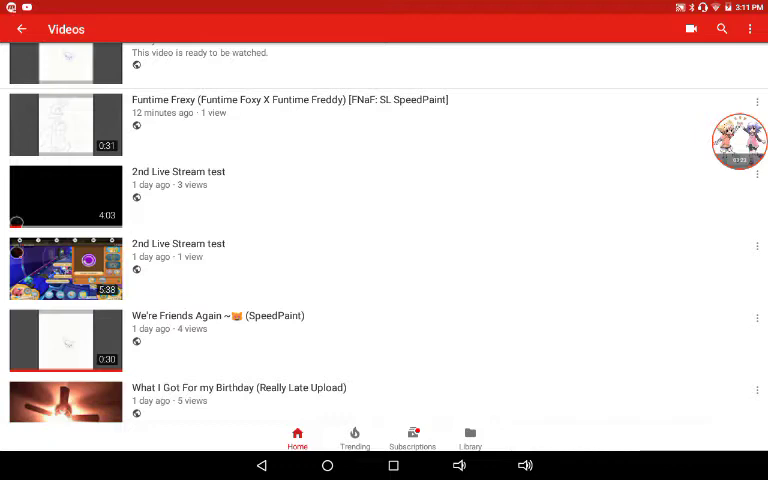
{"action": "scroll", "coordinate": [384, 240], "scroll_direction": "down", "scroll_amount": 4}
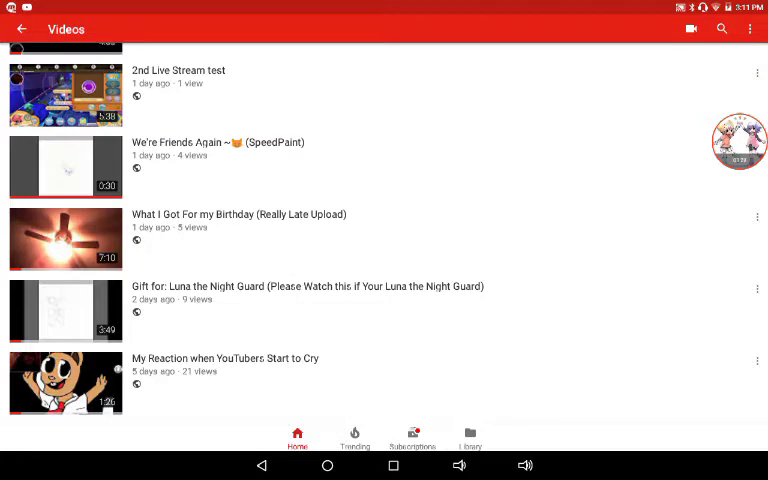
{"action": "scroll", "coordinate": [384, 240], "scroll_direction": "down", "scroll_amount": 1}
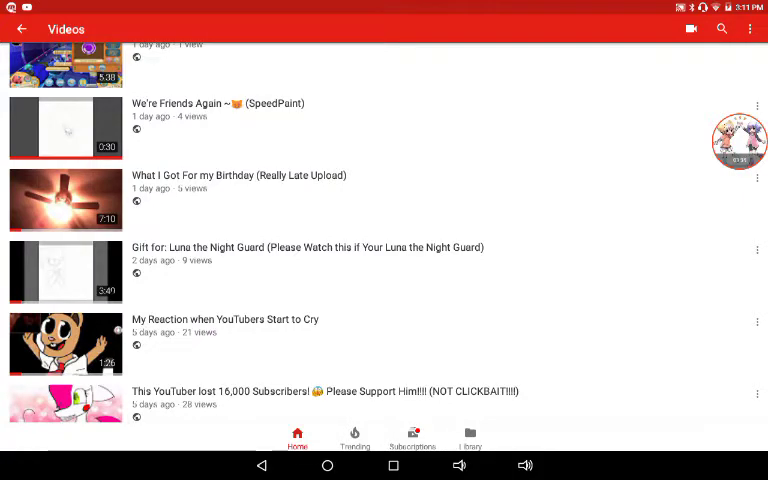
{"action": "scroll", "coordinate": [384, 240], "scroll_direction": "up", "scroll_amount": 1}
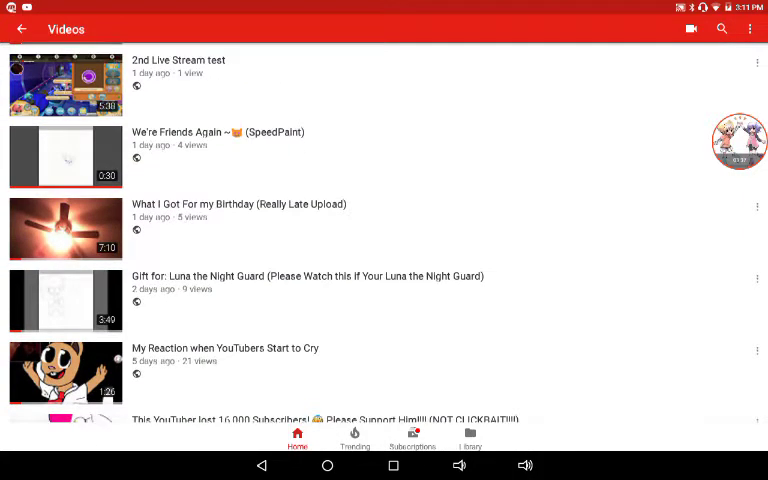
{"action": "scroll", "coordinate": [384, 240], "scroll_direction": "up", "scroll_amount": 1}
{"action": "scroll", "coordinate": [384, 240], "scroll_direction": "up", "scroll_amount": 1}
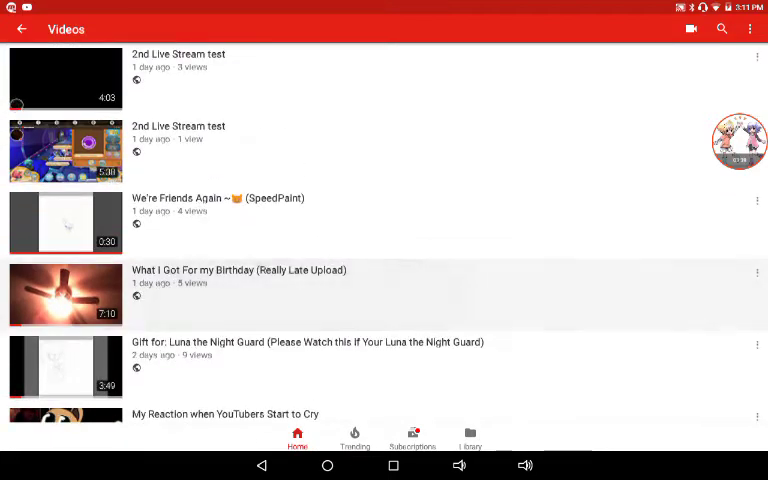
{"action": "scroll", "coordinate": [384, 240], "scroll_direction": "up", "scroll_amount": 1}
{"action": "scroll", "coordinate": [384, 240], "scroll_direction": "up", "scroll_amount": 2}
{"action": "scroll", "coordinate": [384, 240], "scroll_direction": "up", "scroll_amount": 1}
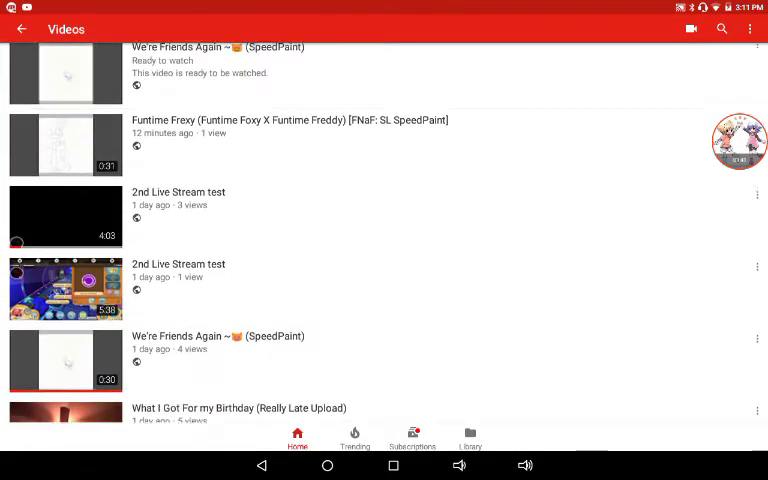
{"action": "scroll", "coordinate": [384, 240], "scroll_direction": "up", "scroll_amount": 1}
{"action": "scroll", "coordinate": [384, 240], "scroll_direction": "up", "scroll_amount": 1}
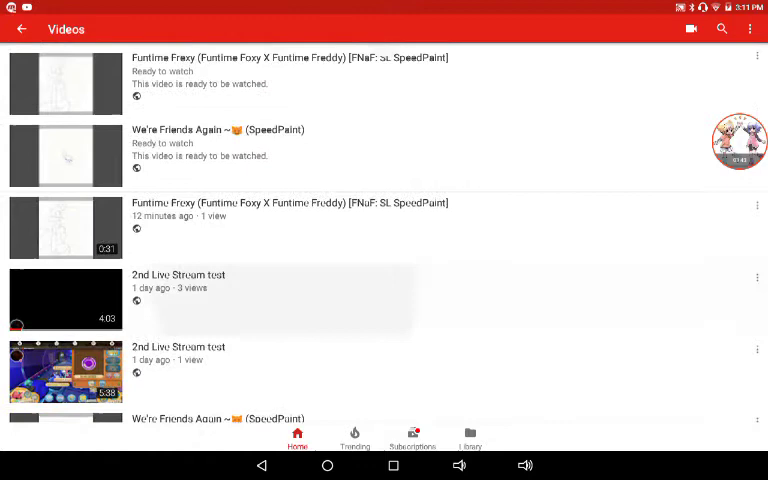
Step: Pull down on the channel's Videos list to refresh it
{"action": "left_click_drag", "start_coordinate": [384, 150], "coordinate": [384, 330]}
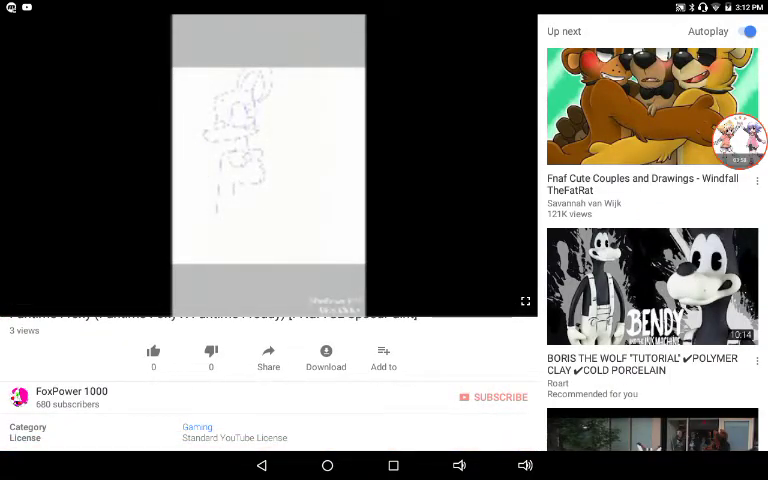
Step: Go back to the Videos list, leaving Funtime Frexy in the mini-player
{"action": "key", "text": "Escape"}
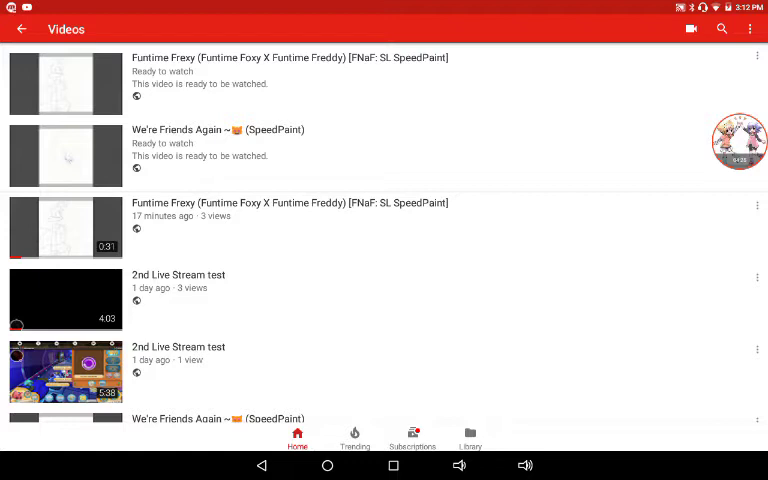
{"action": "left_click", "coordinate": [739, 142]}
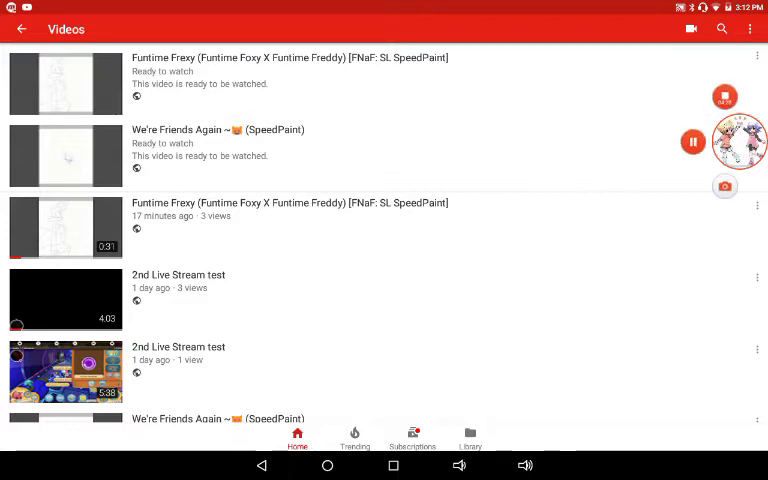